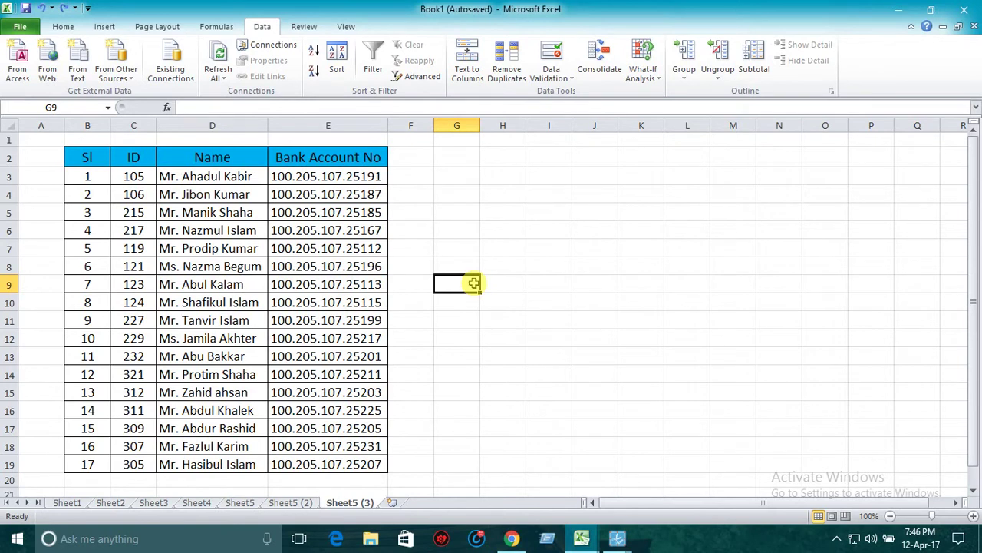
- Review the table's column headings, then click an empty cell off the table
click(91, 157)
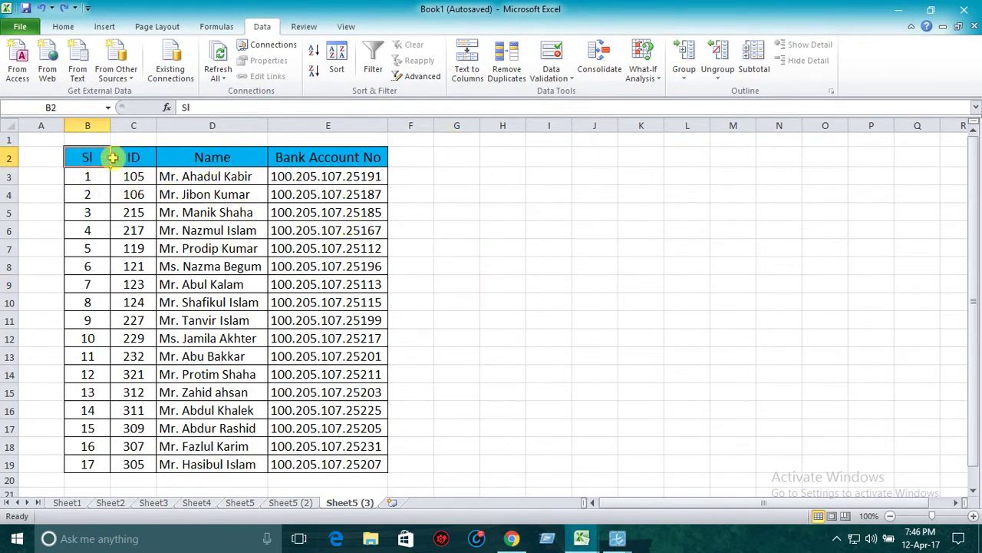
click(139, 157)
click(219, 158)
click(326, 159)
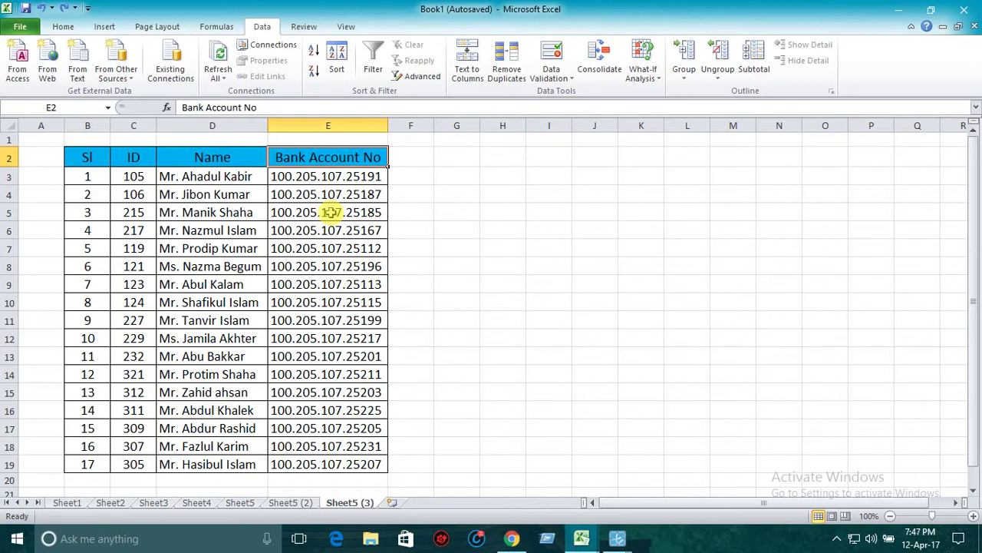
click(482, 252)
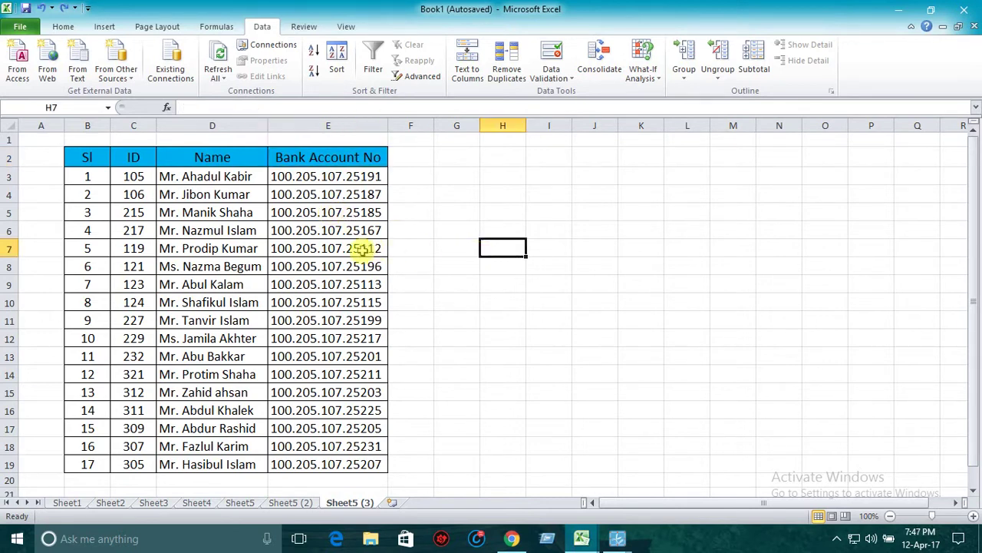
- Copy row 3's ID, name and account cells (C3:E3) into C5
drag(136, 178, 299, 175)
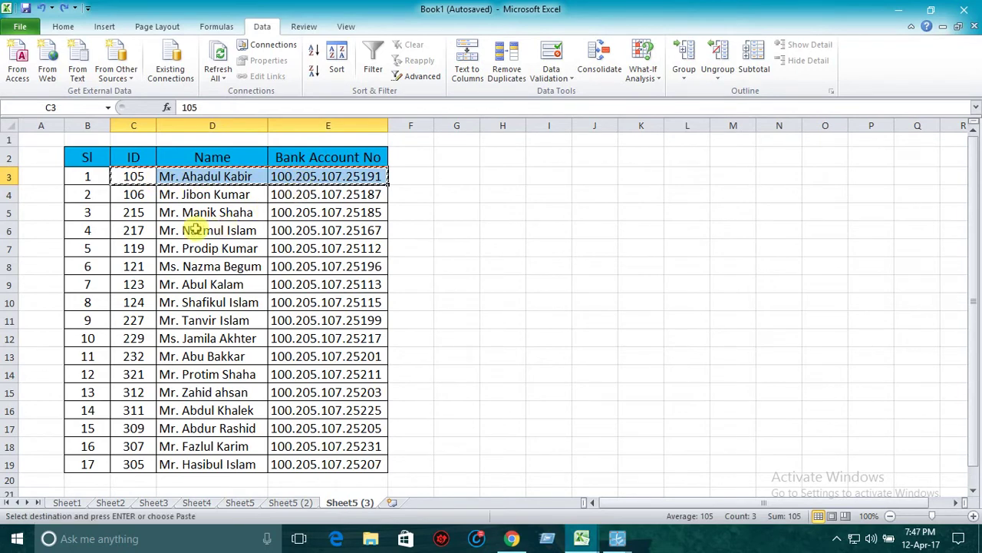
key(ctrl+c)
click(133, 213)
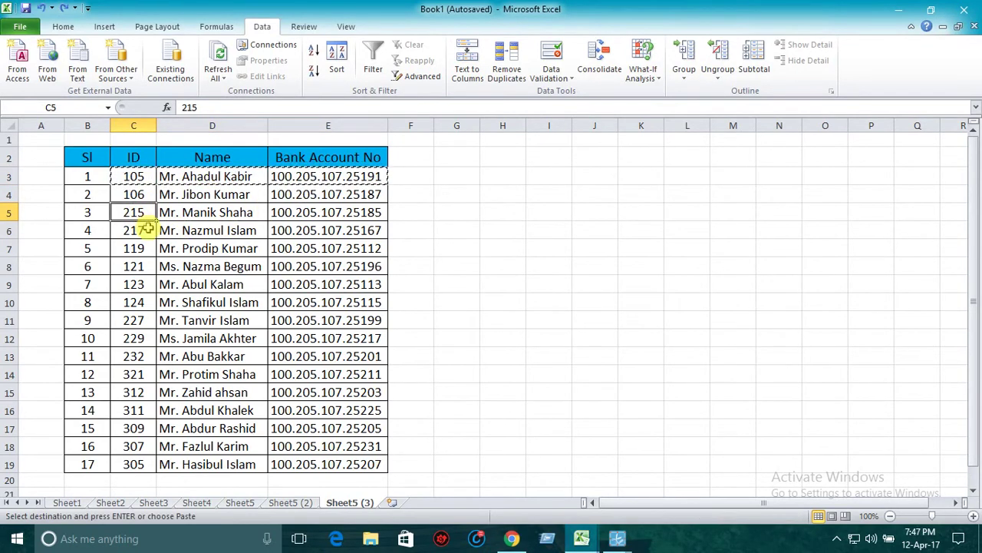
key(ctrl+v)
key(Escape)
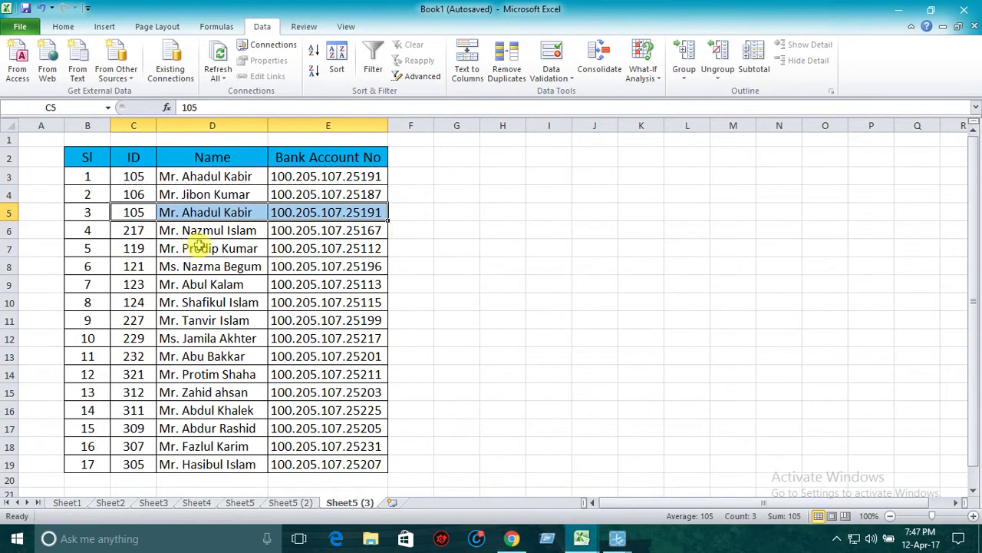
- Change the title of the pasted name in D5 from Mr. to Md
click(197, 246)
click(184, 215)
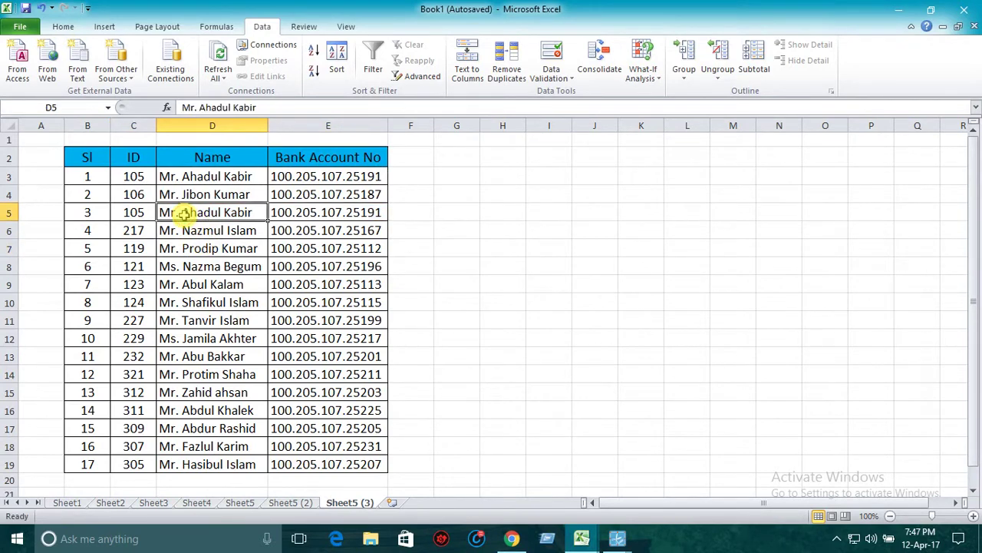
double_click(184, 215)
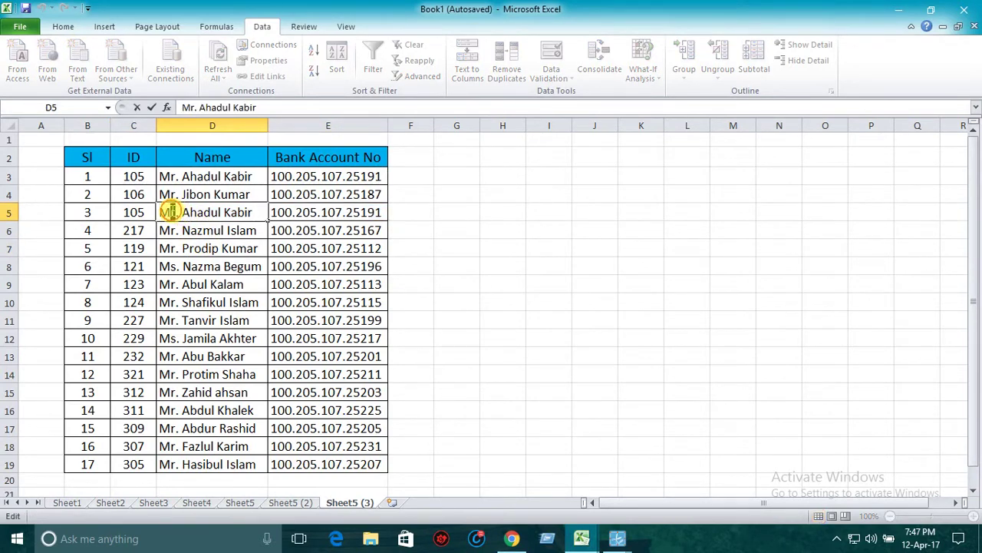
key(BackSpace)
text(d)
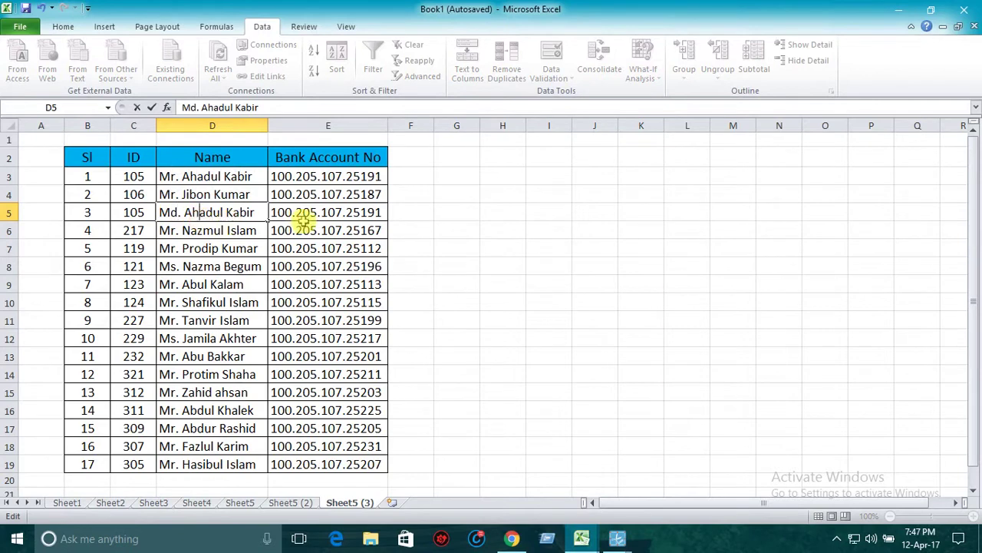
click(303, 219)
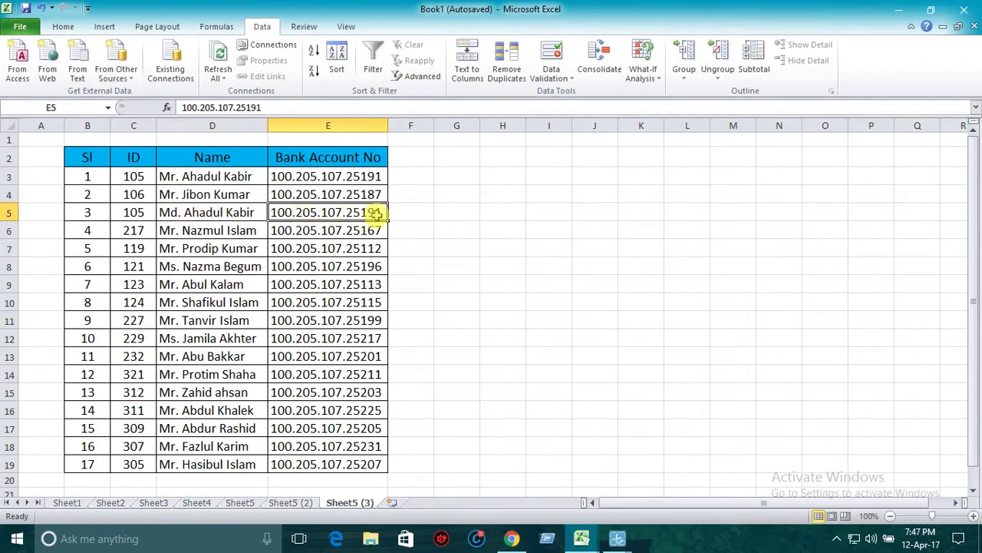
- Change one digit of the account number in E5 to 8
double_click(378, 212)
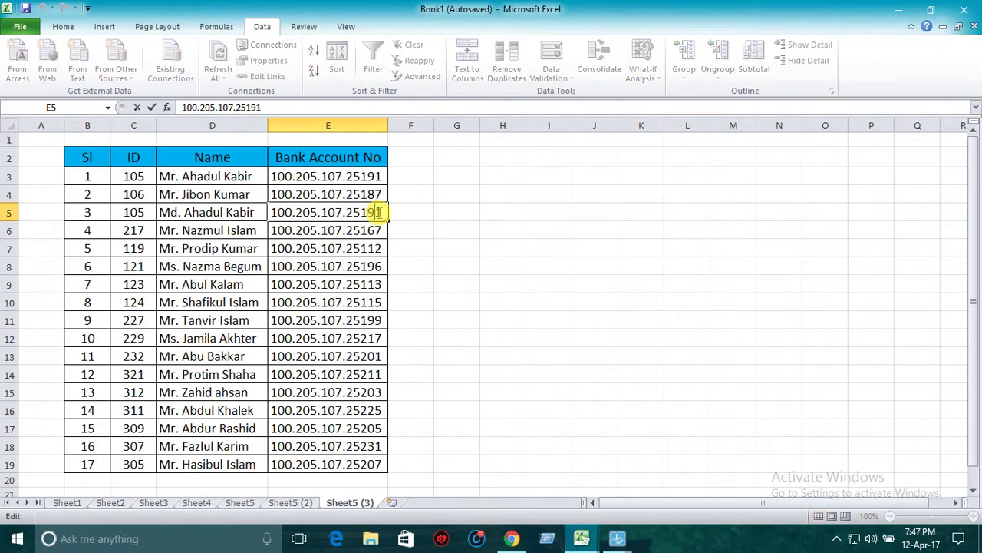
drag(375, 211, 367, 212)
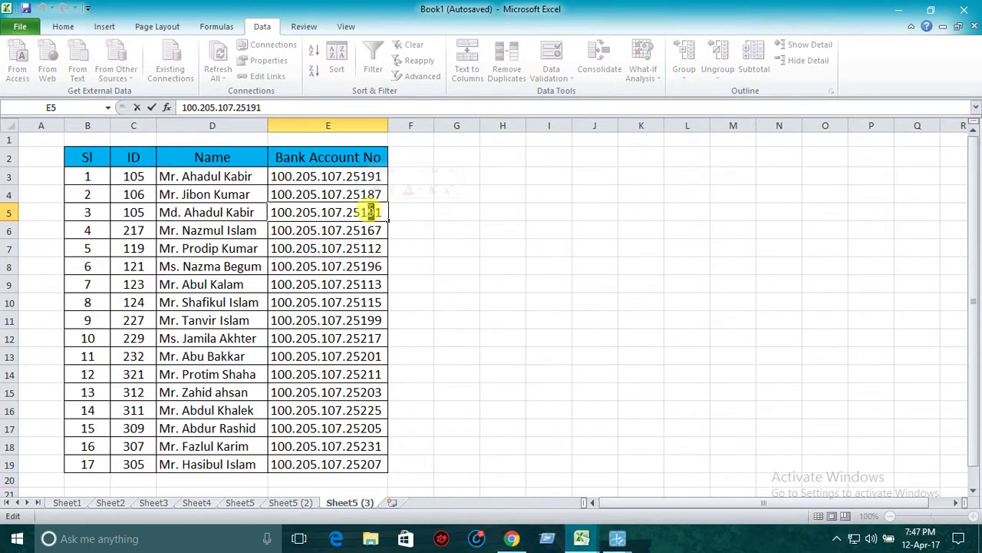
text(8)
click(411, 232)
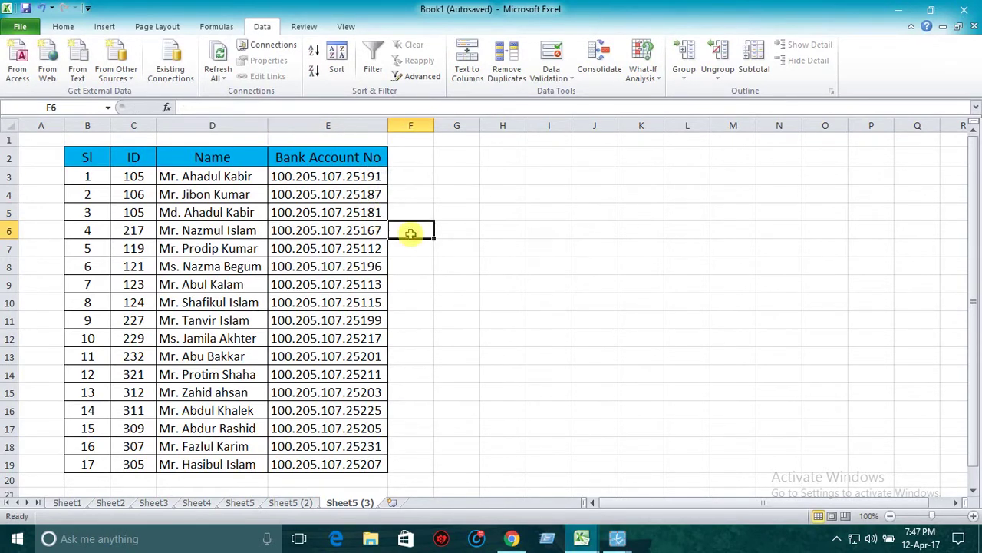
mouse_move(135, 178)
mouse_down()
mouse_move(137, 229)
mouse_move(139, 176)
mouse_up()
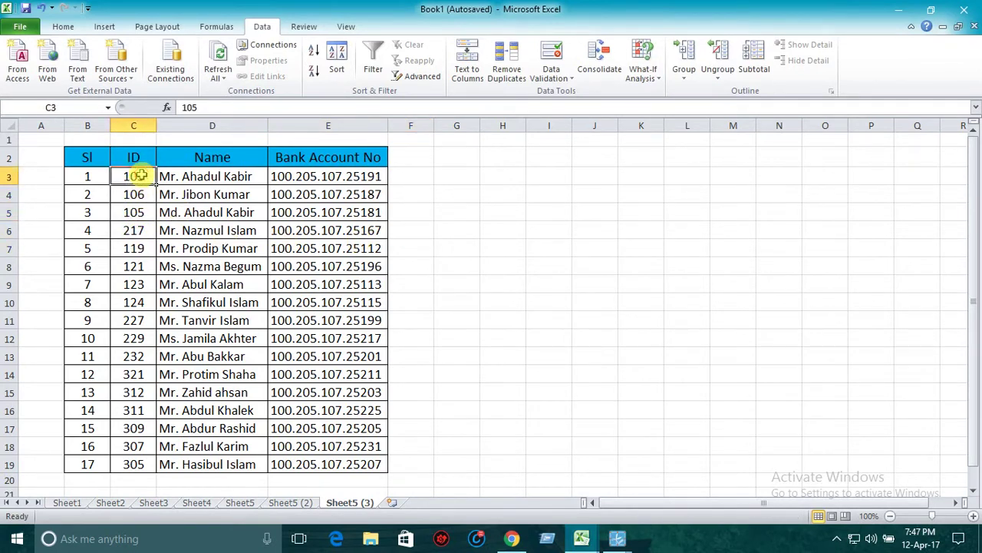
click(239, 177)
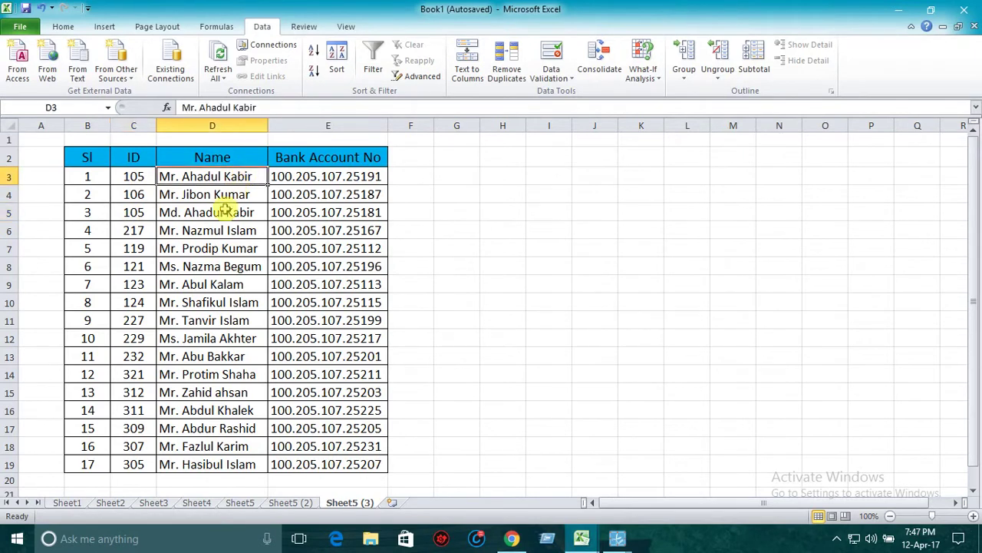
click(224, 212)
click(225, 178)
click(212, 212)
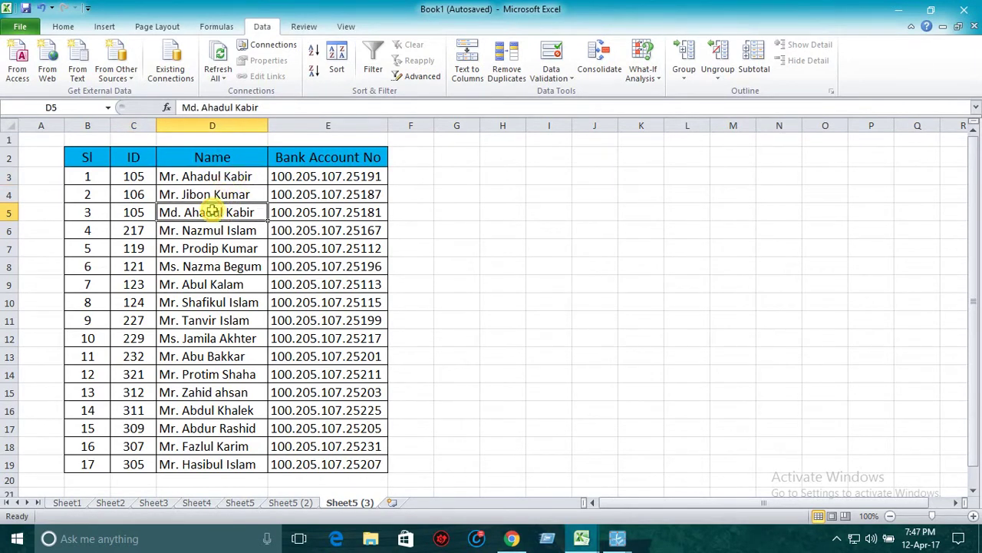
click(130, 175)
click(132, 212)
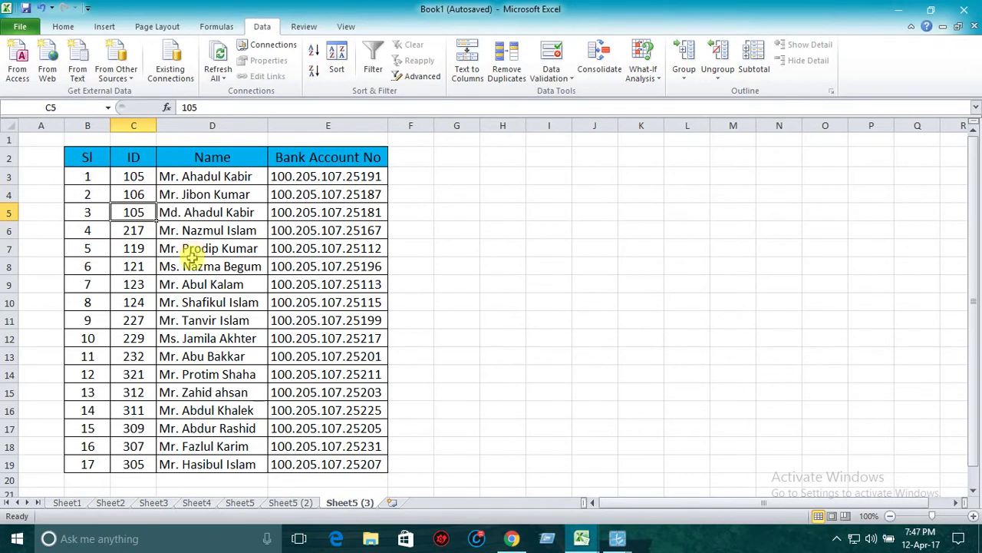
drag(88, 173, 333, 463)
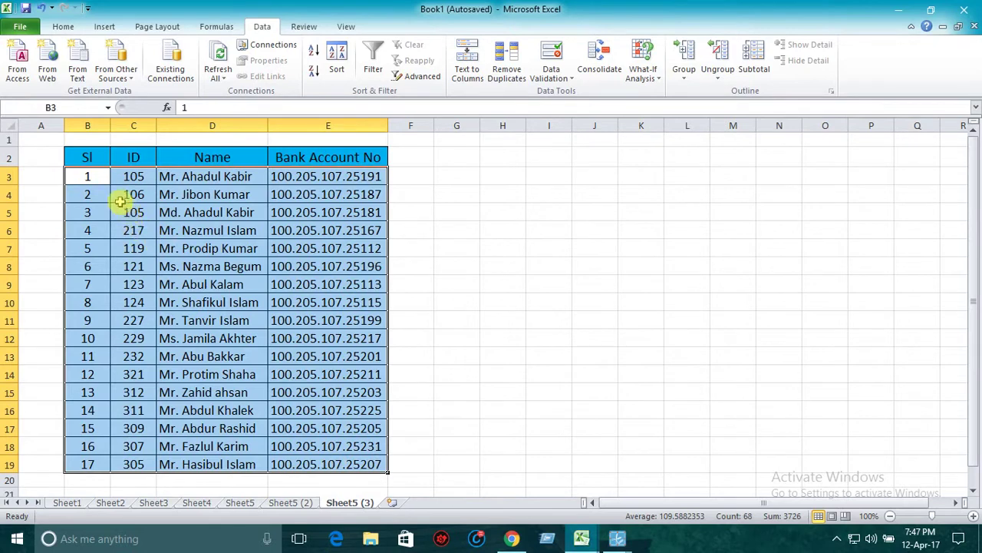
mouse_move(88, 178)
mouse_down()
mouse_move(322, 350)
mouse_move(330, 461)
mouse_up()
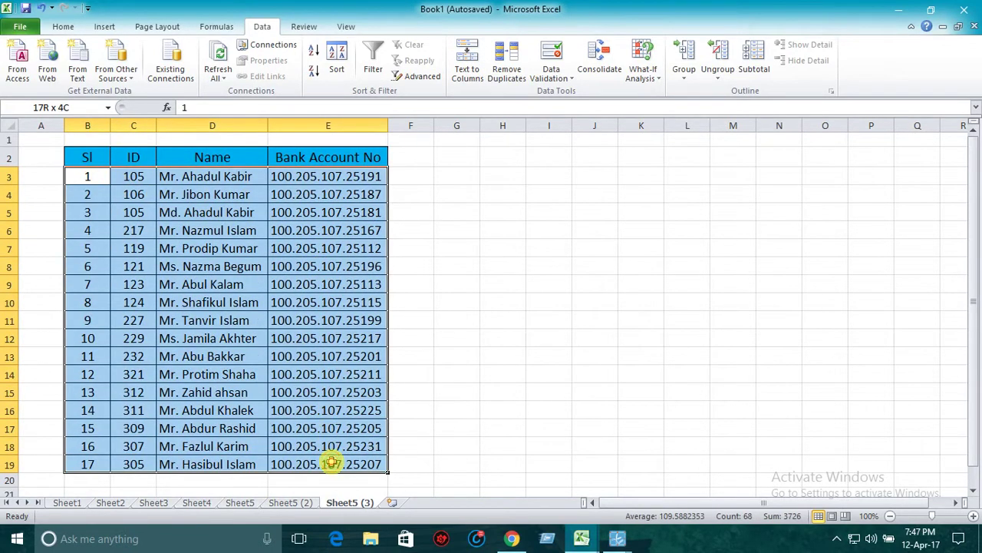
drag(330, 461, 330, 461)
click(93, 176)
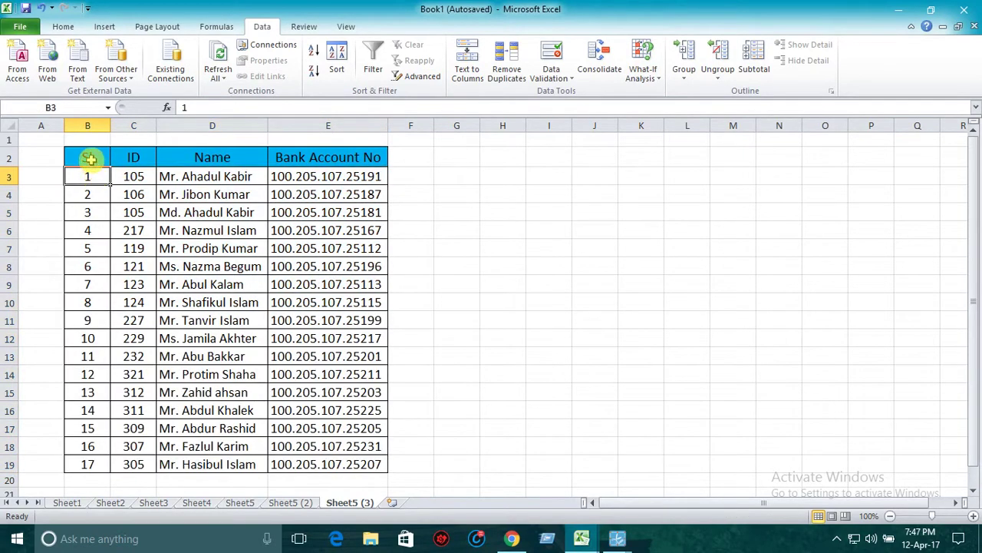
click(89, 159)
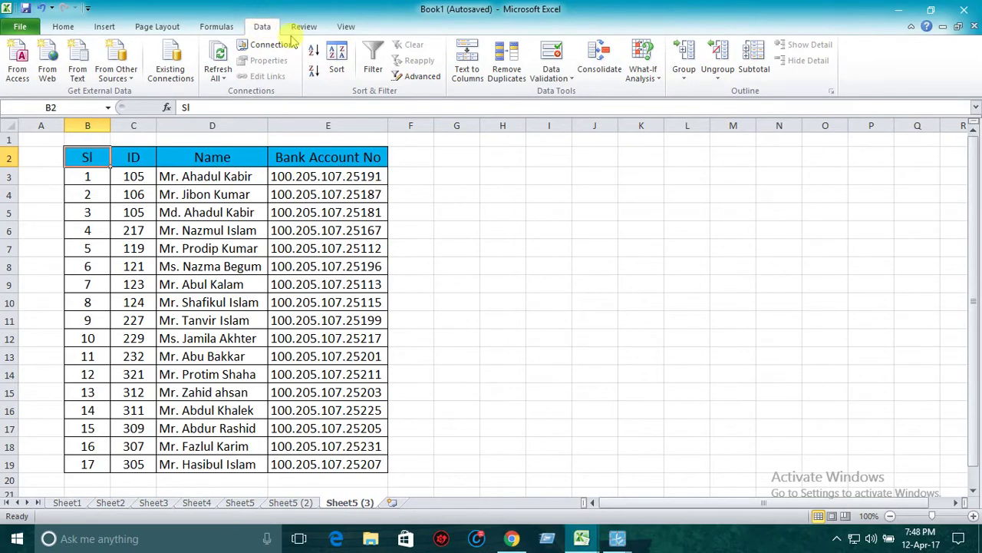
- Run Remove Duplicates with only the ID column checked, dropping Sl, Name and Bank Account No
click(506, 73)
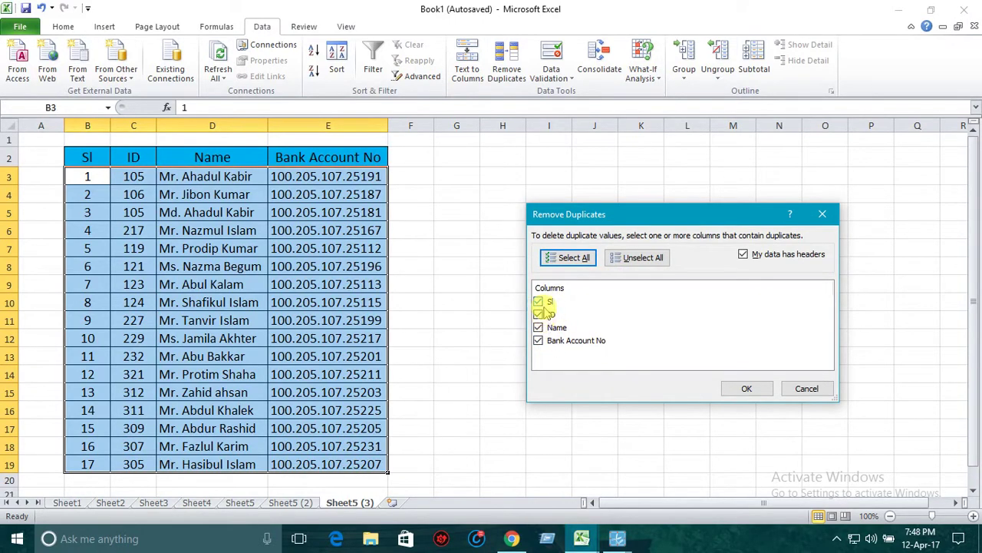
click(540, 303)
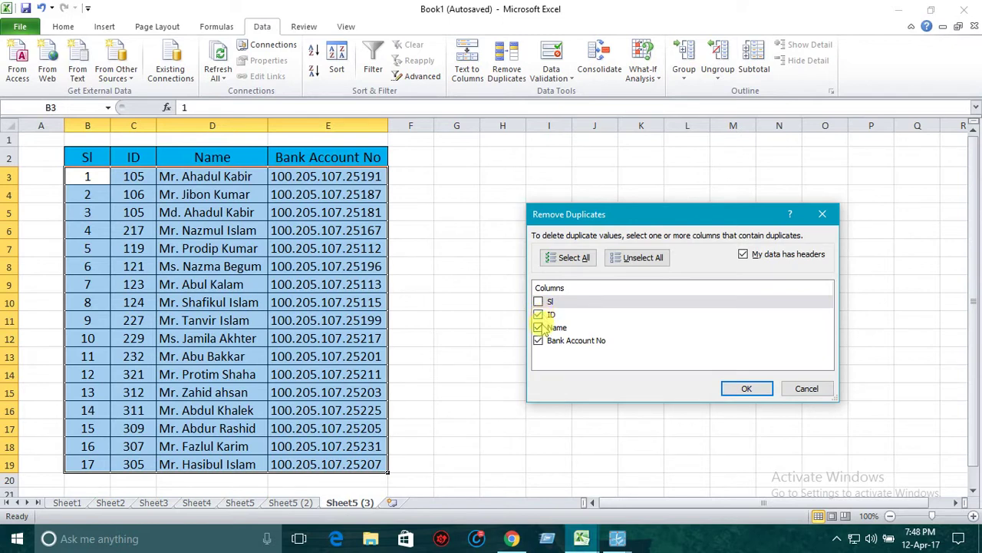
click(539, 328)
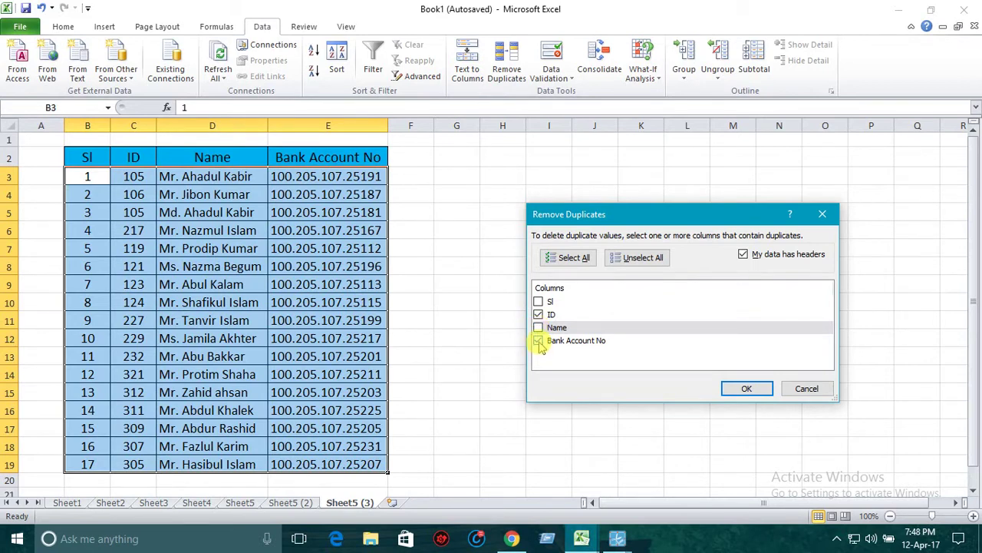
click(539, 341)
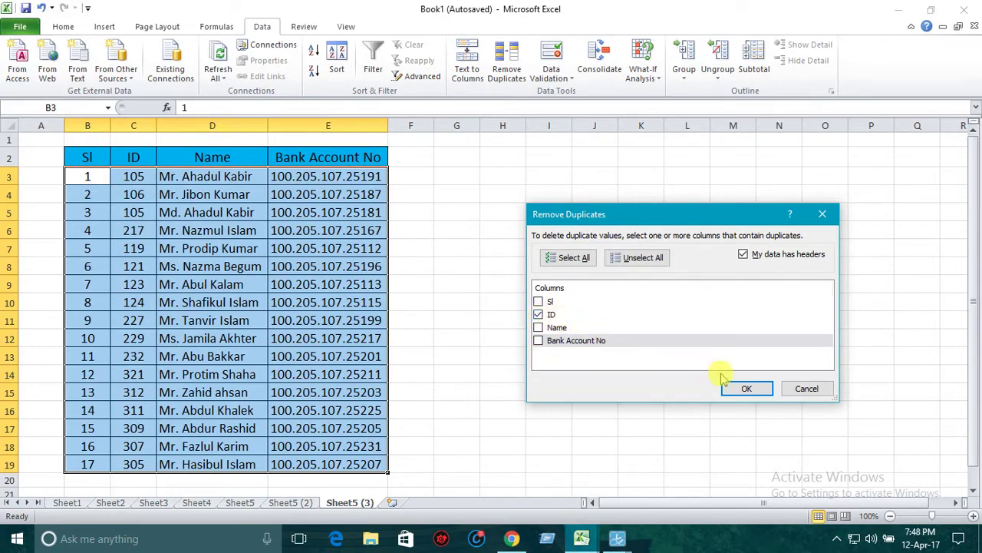
click(756, 391)
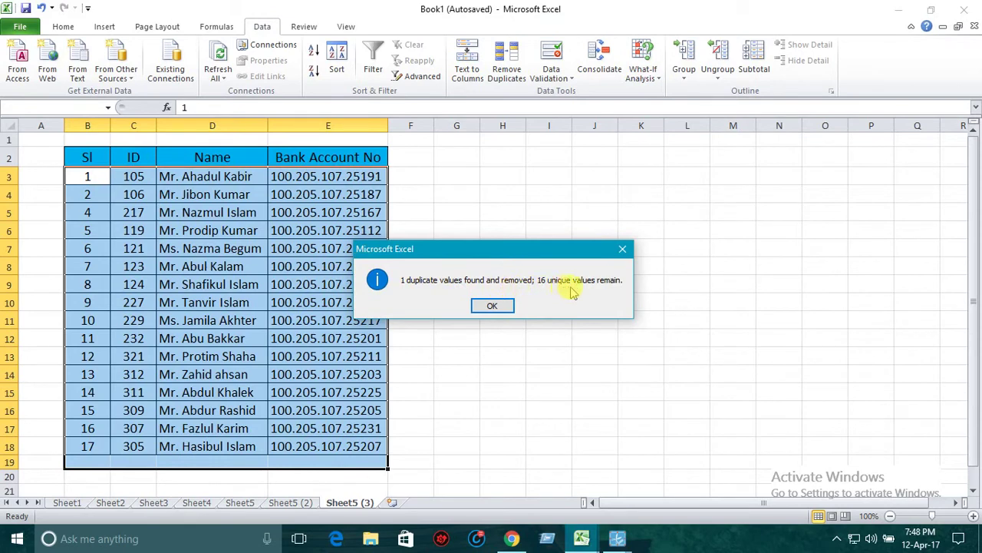
- Dismiss the removal report and select the table's first record
click(507, 303)
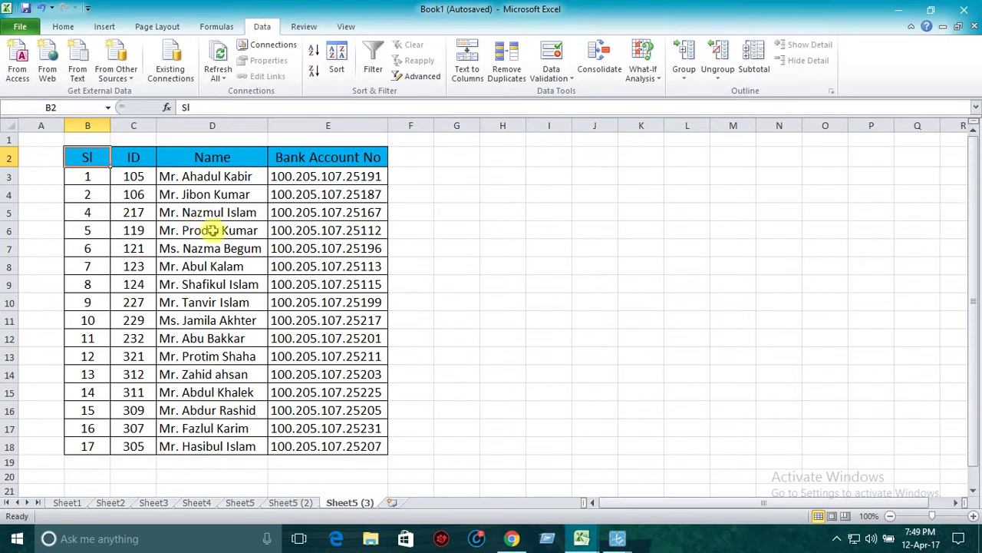
drag(90, 177, 307, 177)
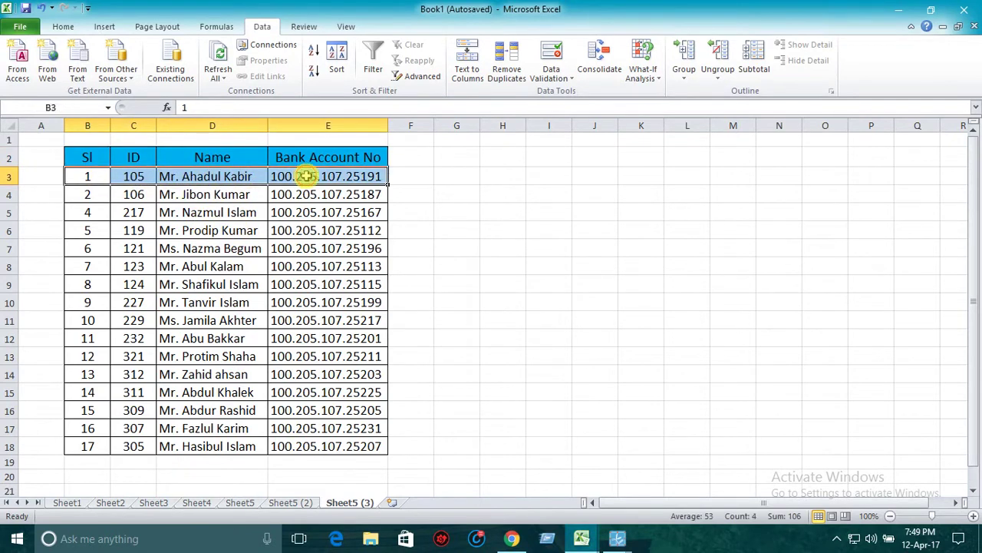
- Undo the removal to restore both ID 105 rows, select C3:C19, and launch Remove Duplicates
click(43, 7)
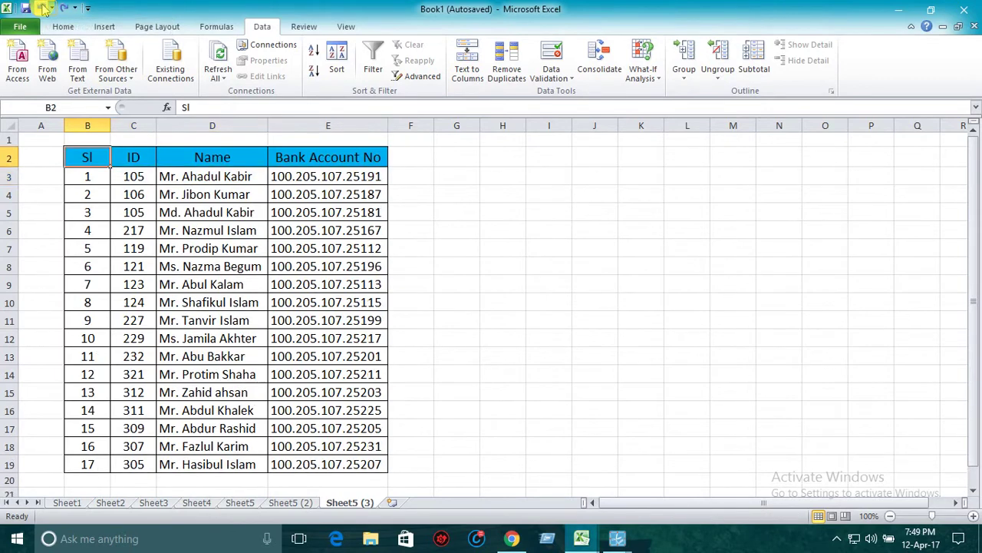
click(454, 226)
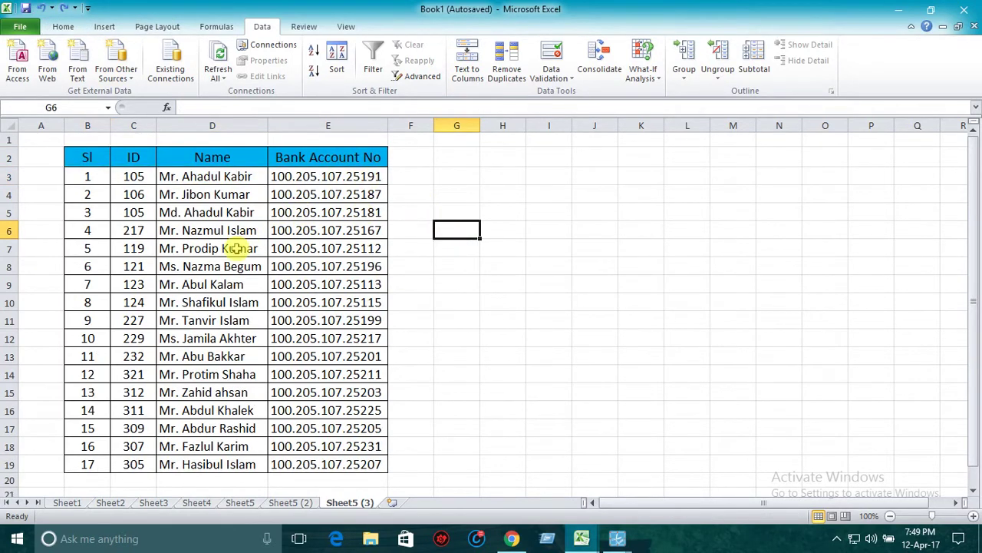
click(134, 180)
drag(134, 188, 142, 460)
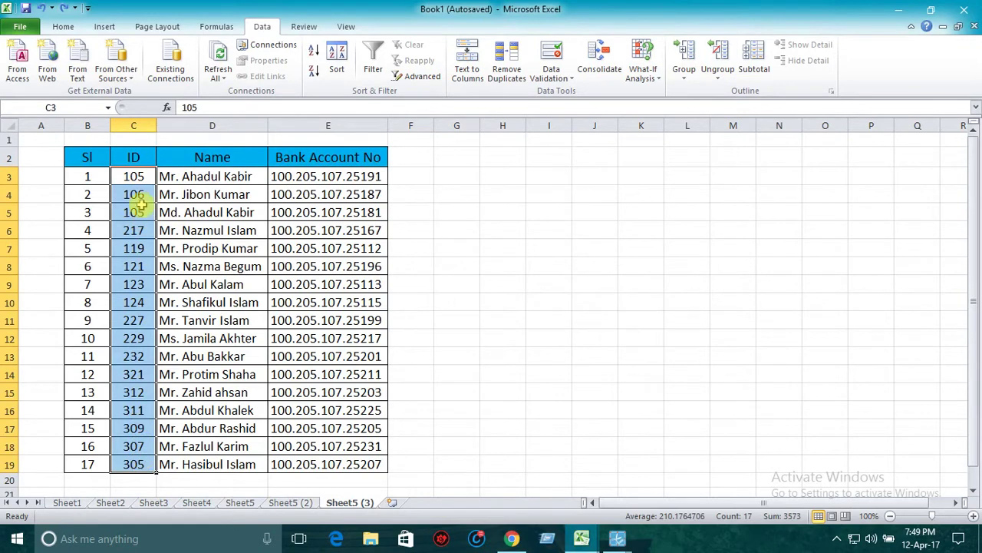
drag(137, 178, 146, 461)
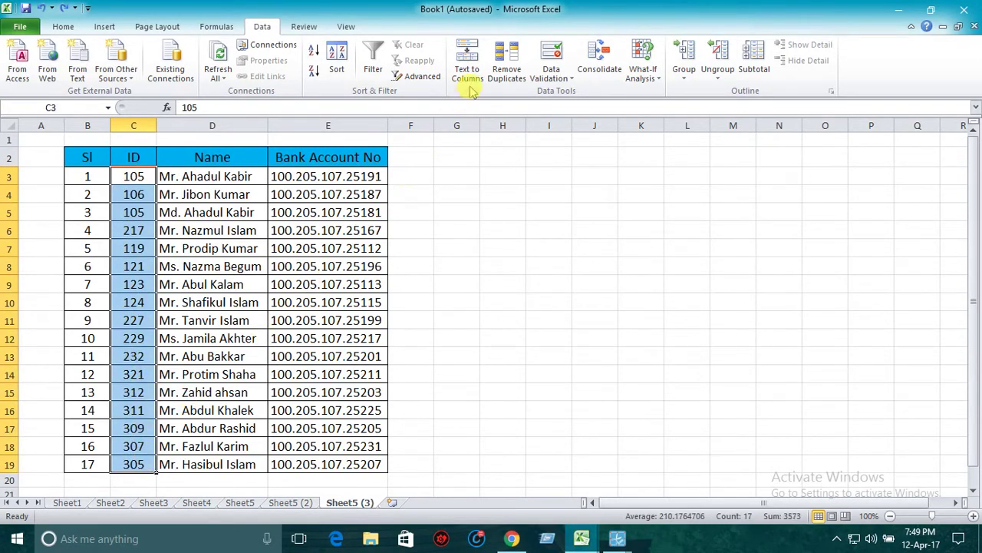
click(507, 73)
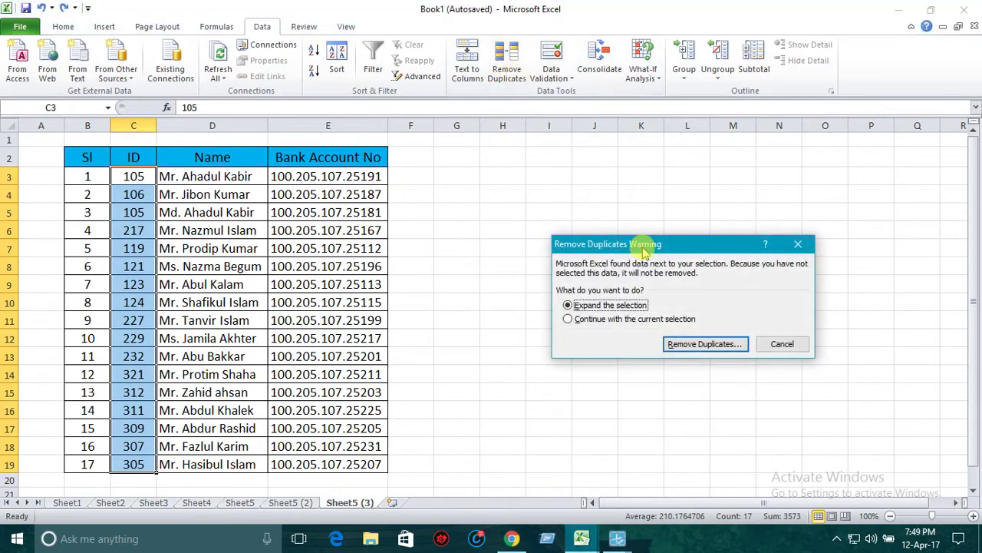
- Continue with the current selection and remove duplicate IDs from column C alone
drag(645, 243, 602, 191)
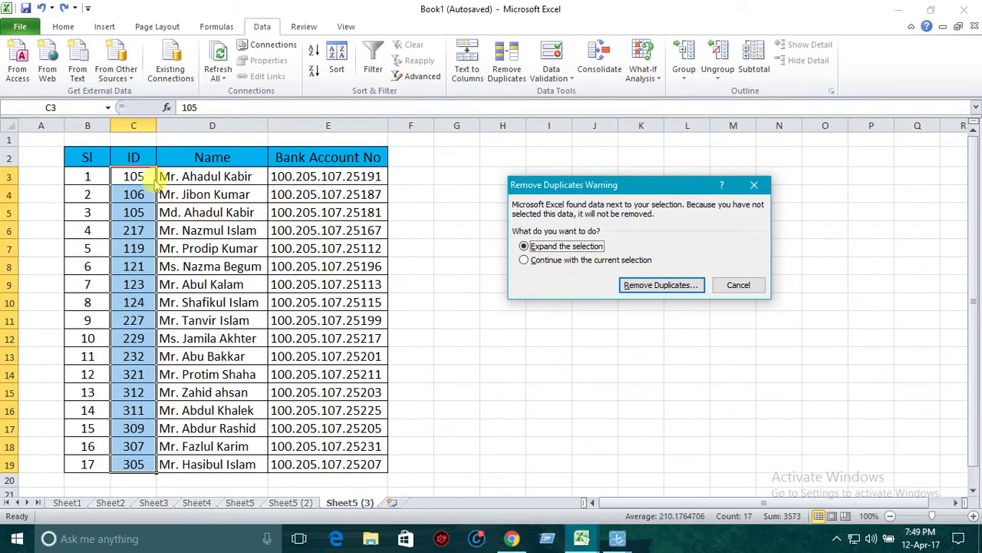
click(524, 260)
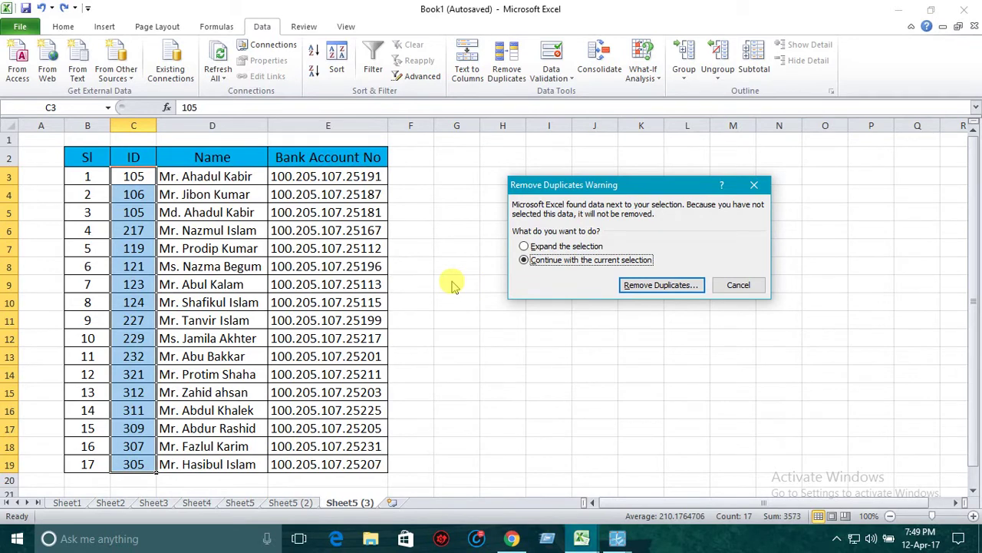
click(686, 290)
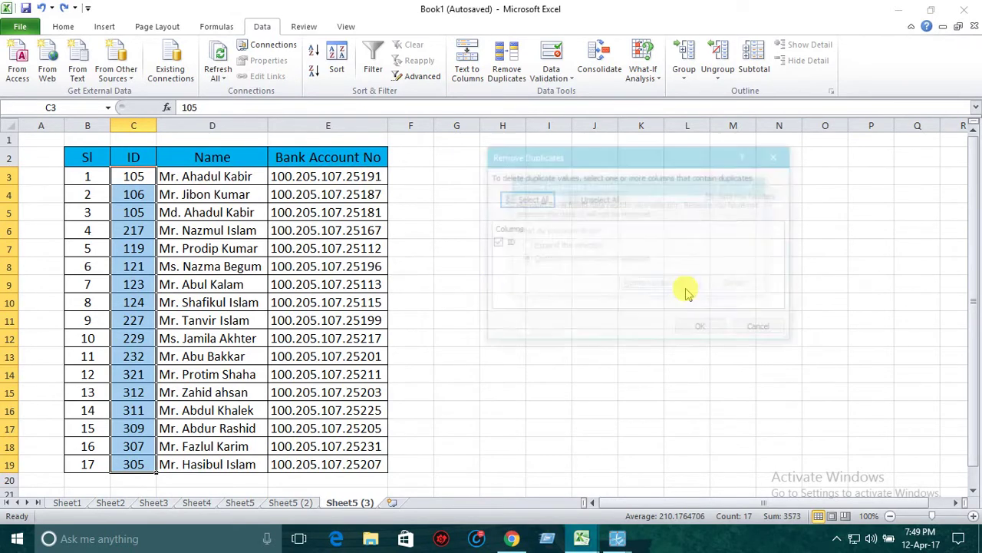
click(704, 330)
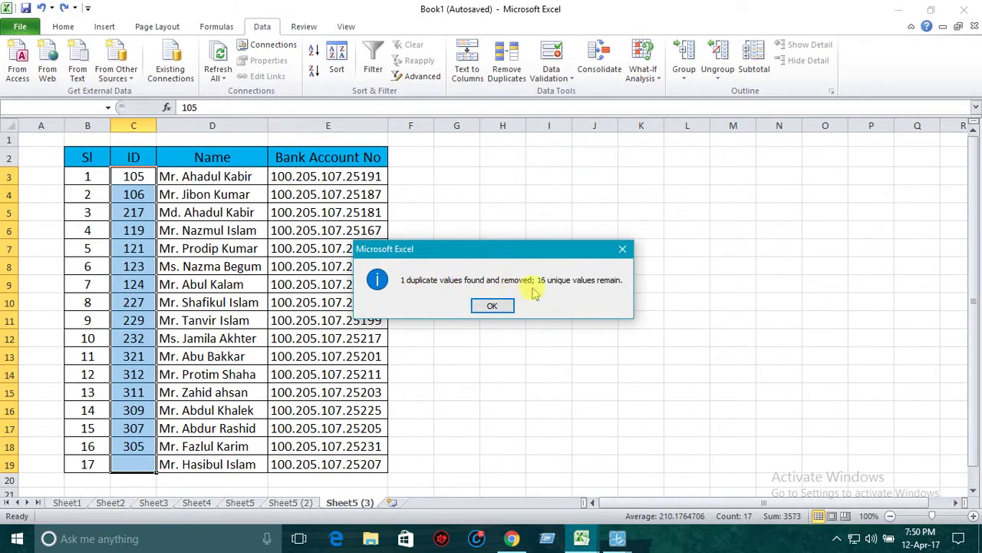
- Dismiss the report, undo the ID-only removal, and relaunch Remove Duplicates
click(506, 306)
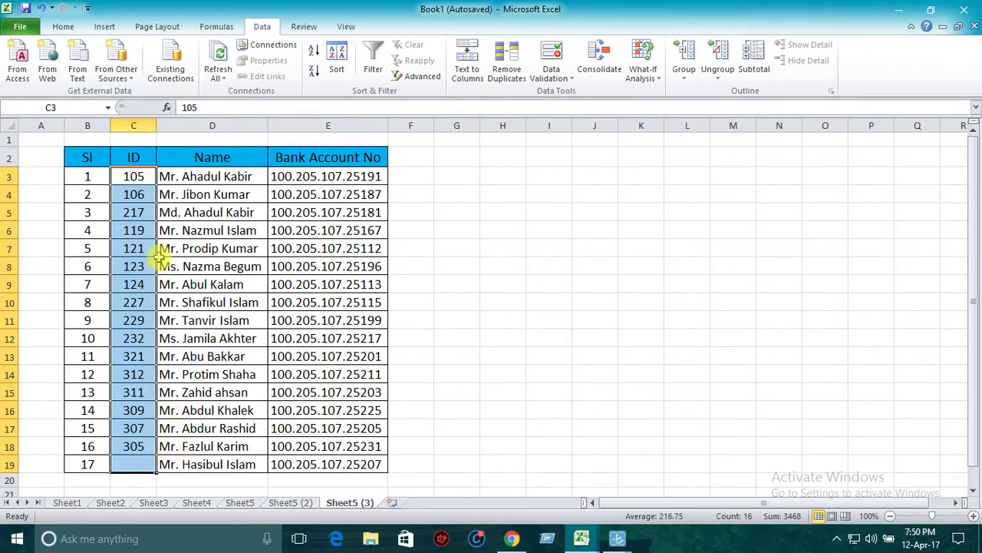
click(44, 8)
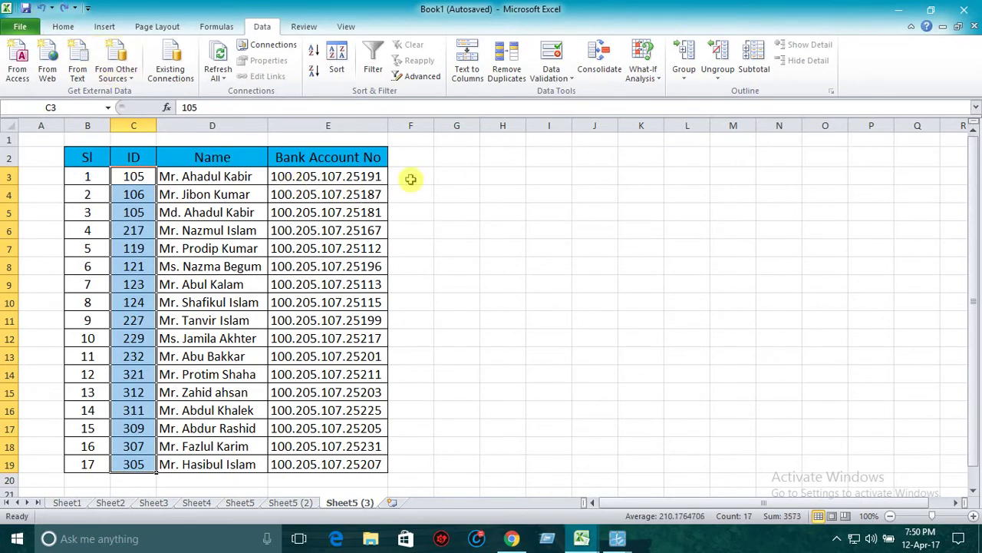
click(476, 73)
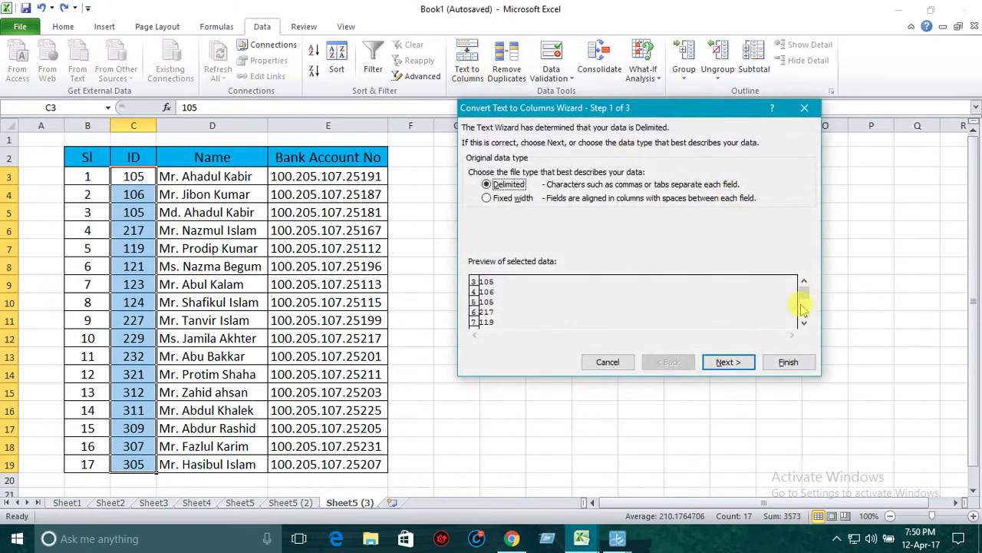
click(805, 108)
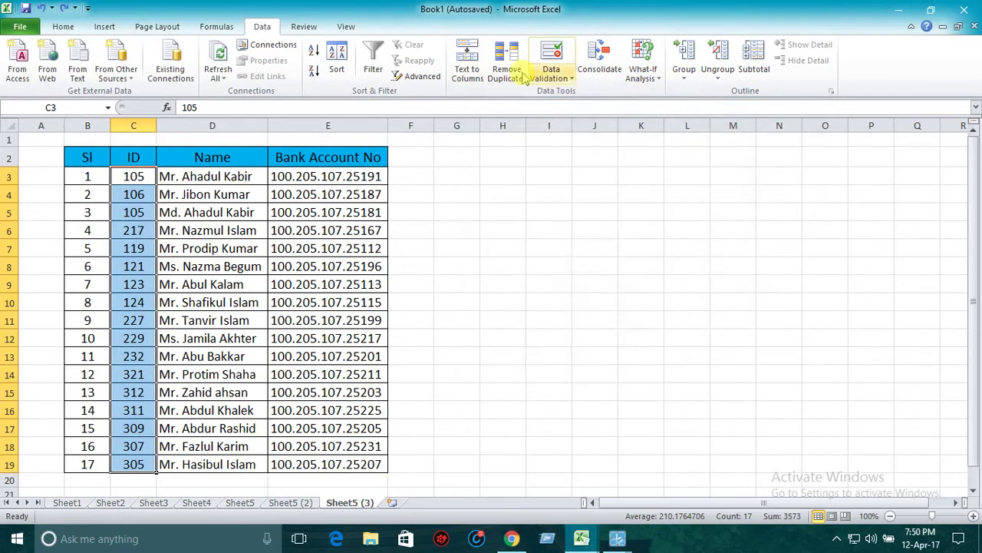
click(510, 70)
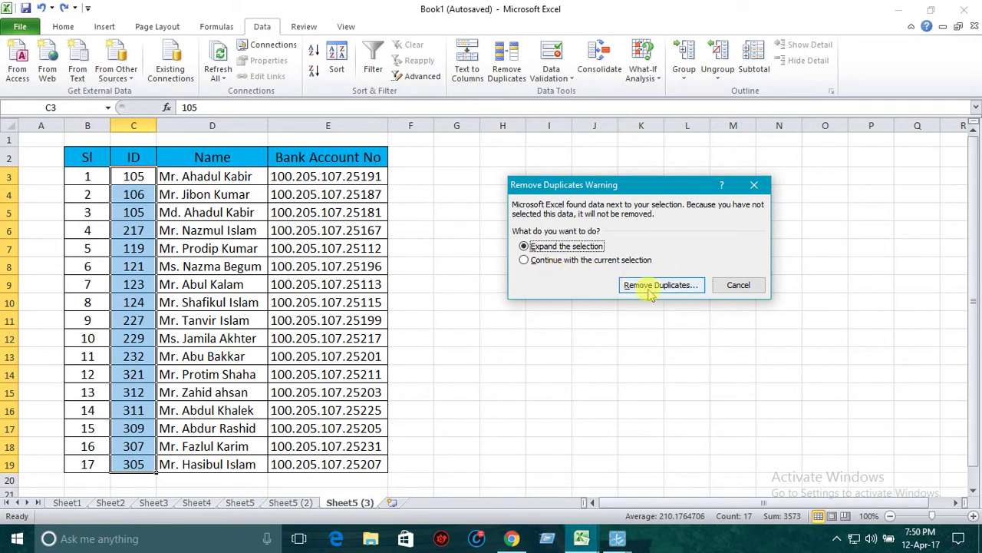
click(660, 284)
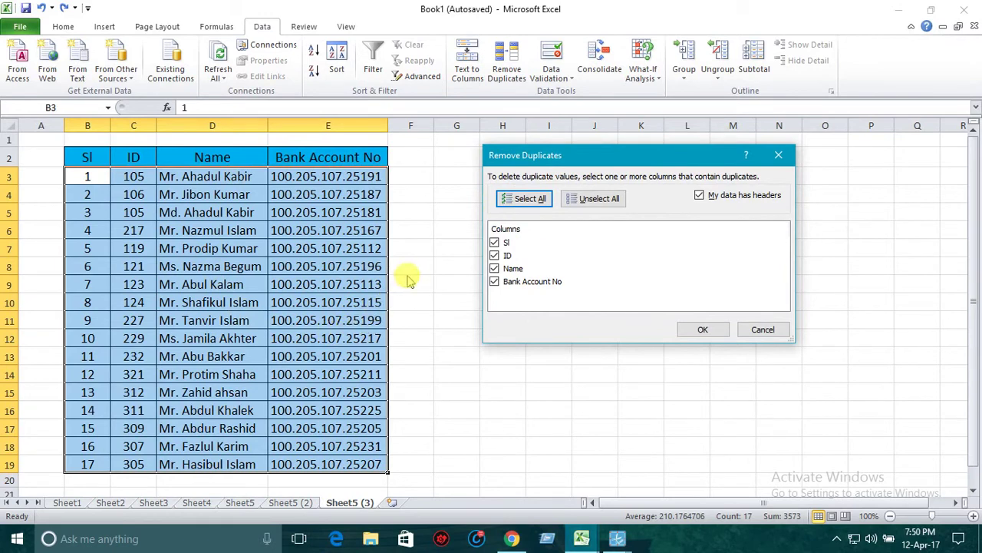
click(494, 242)
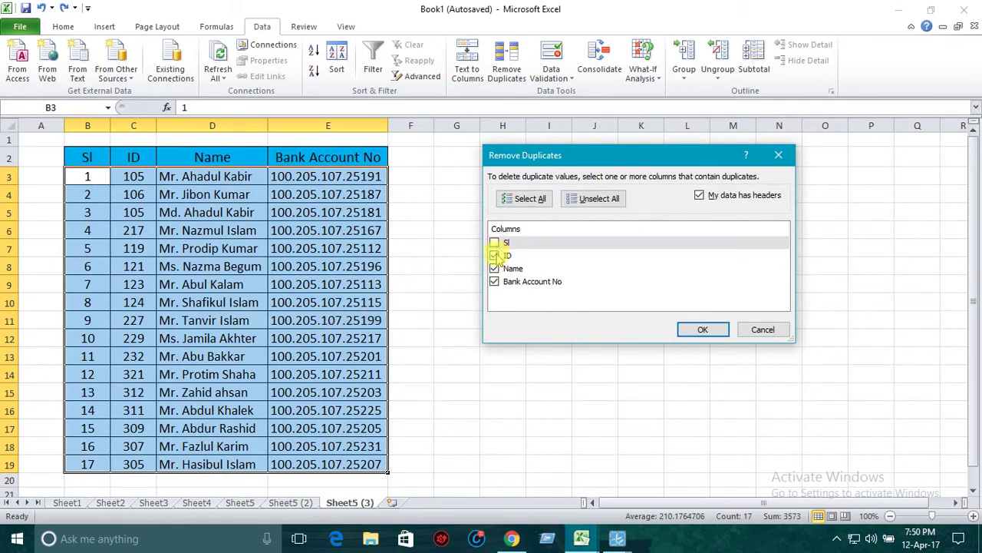
click(495, 256)
click(494, 269)
click(495, 281)
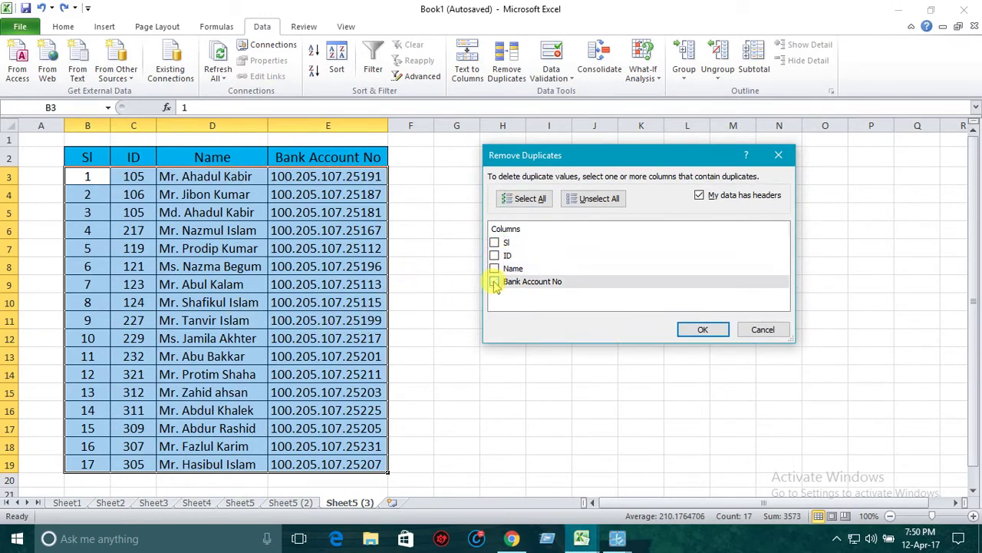
click(494, 256)
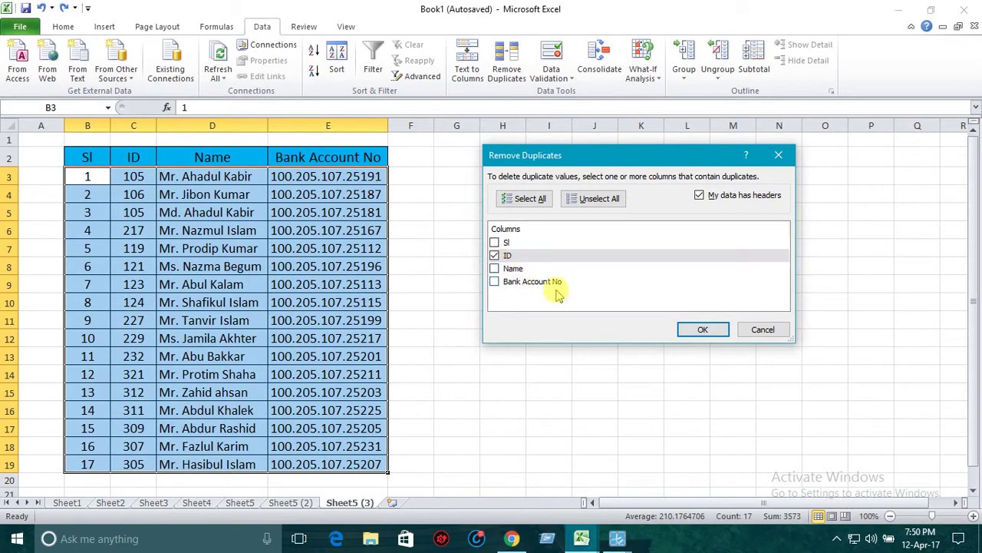
click(703, 330)
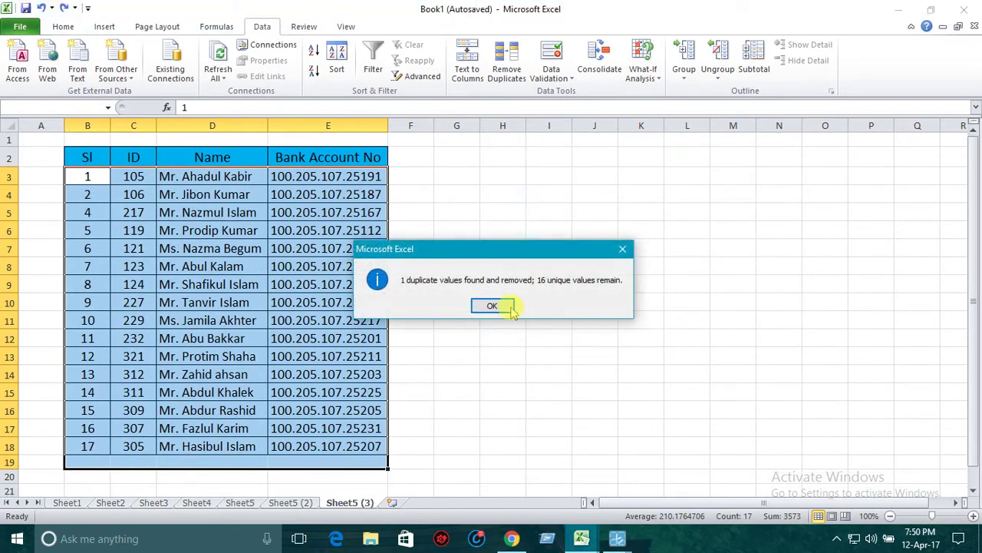
- Dismiss the removal report and select the record with ID 106
click(495, 305)
click(512, 355)
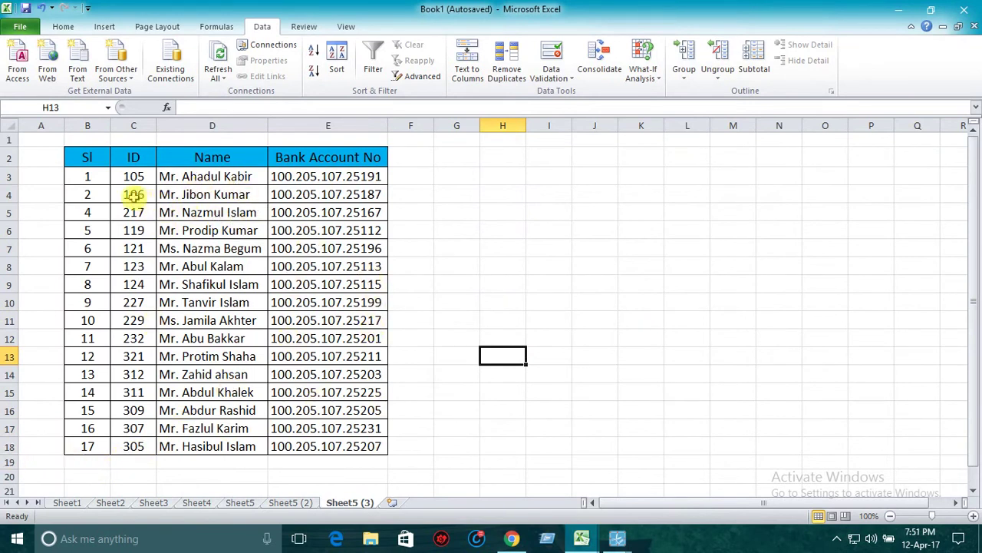
drag(130, 195, 300, 191)
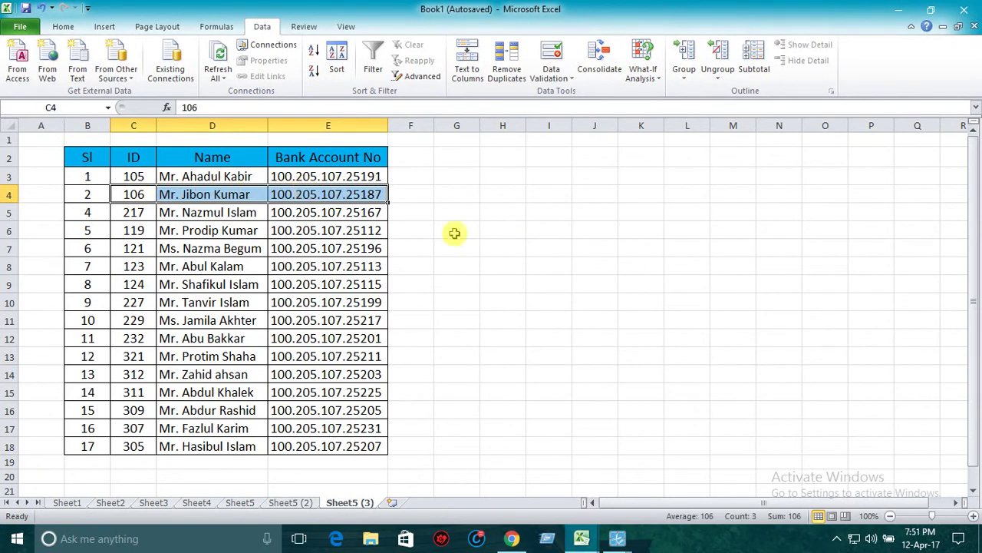
click(495, 246)
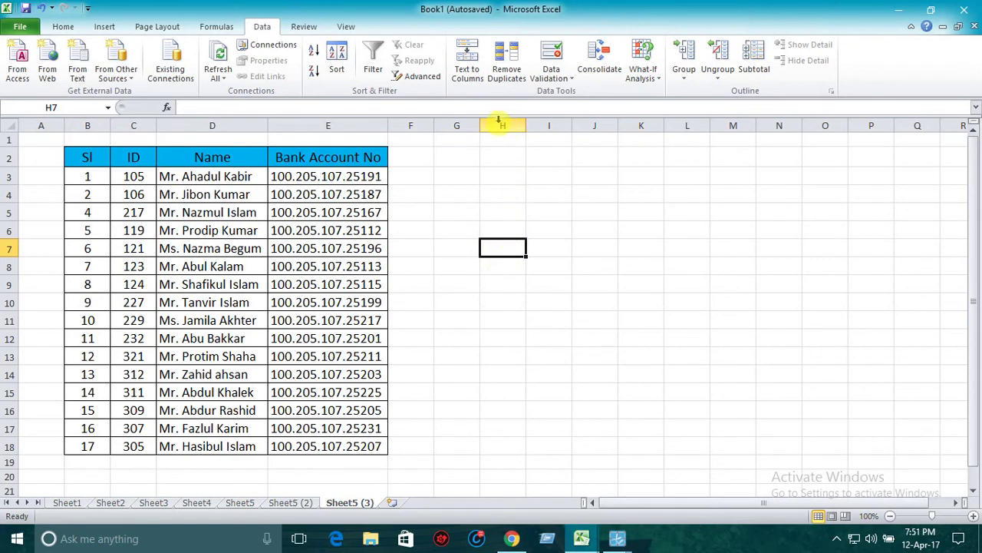
drag(464, 123, 592, 125)
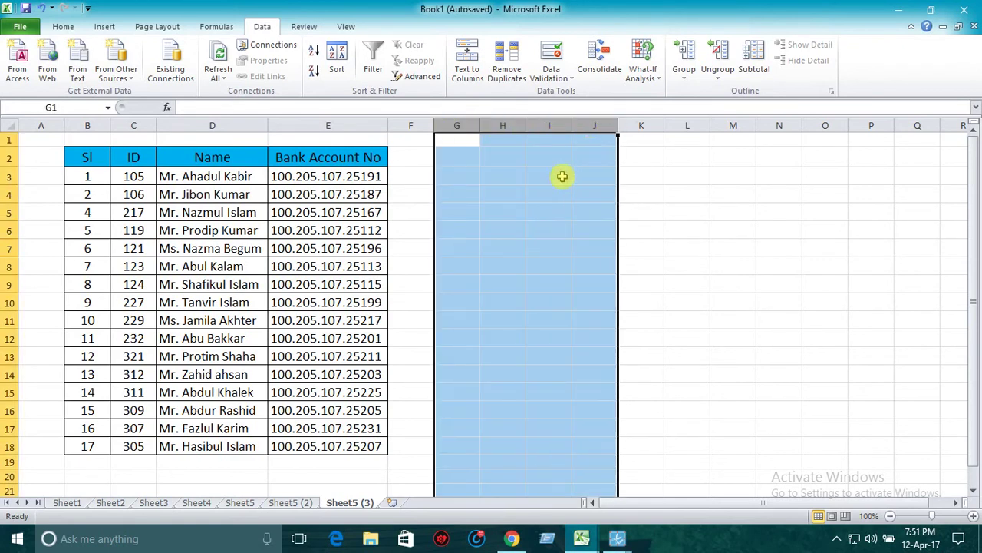